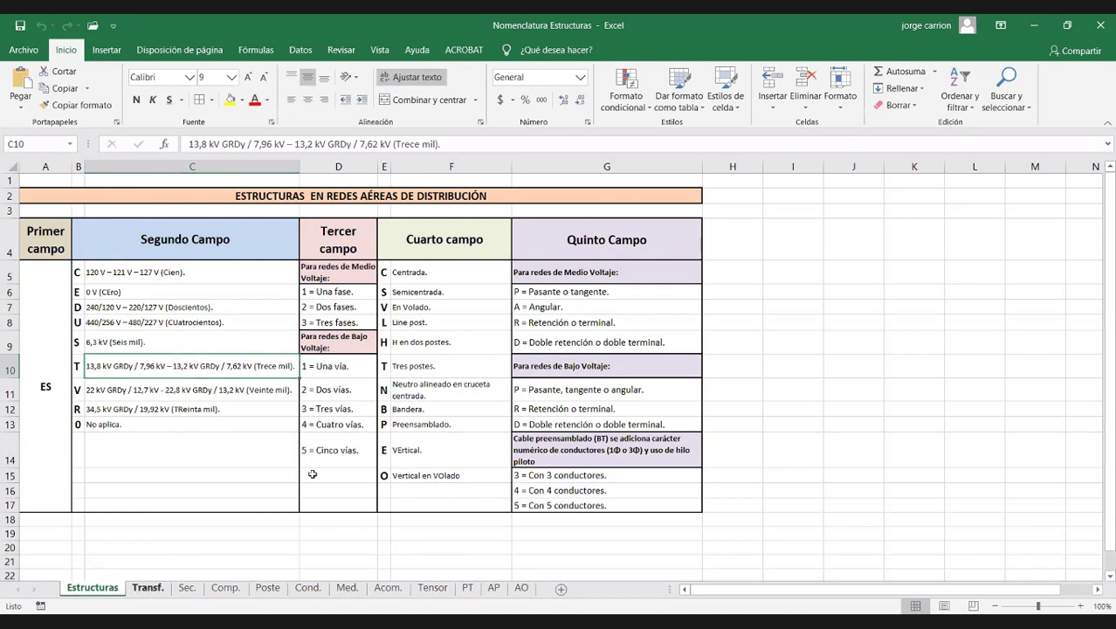
# Go to the Transf. sheet and review the first-field transformer code and the fifth-field transformer capacity
pyautogui.hotkey('ctrl', 'pagedown')
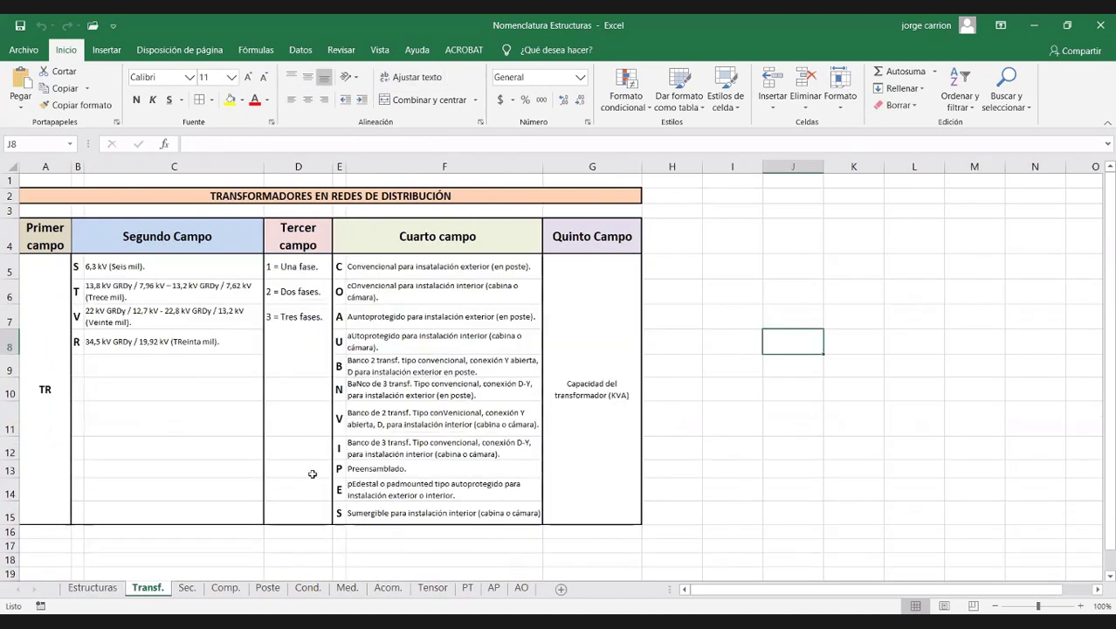
pyautogui.click(42, 403)
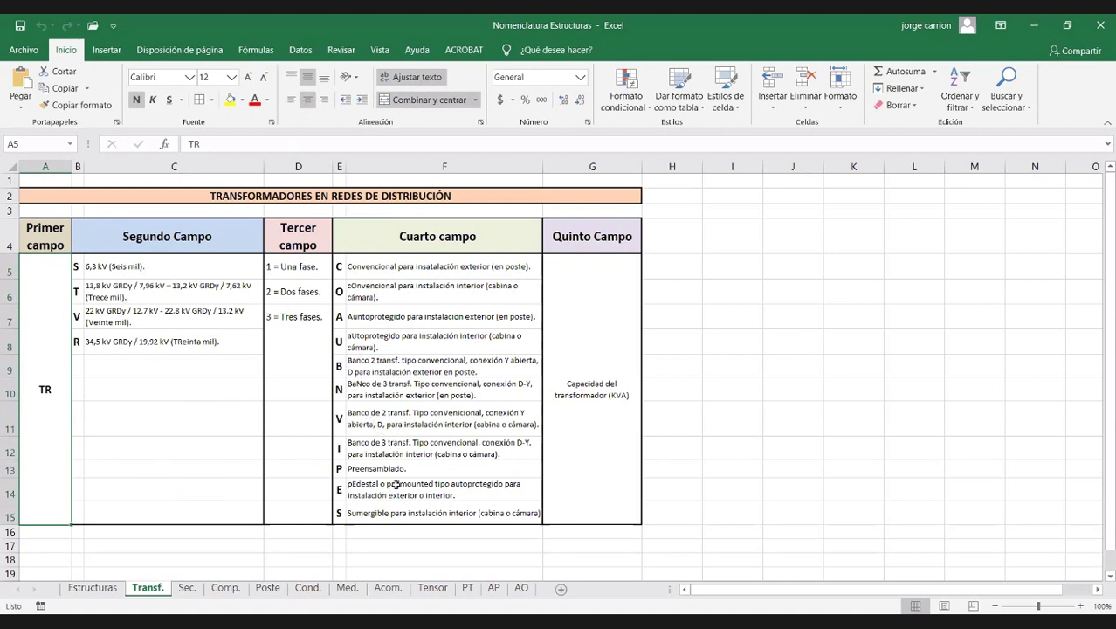
pyautogui.click(602, 431)
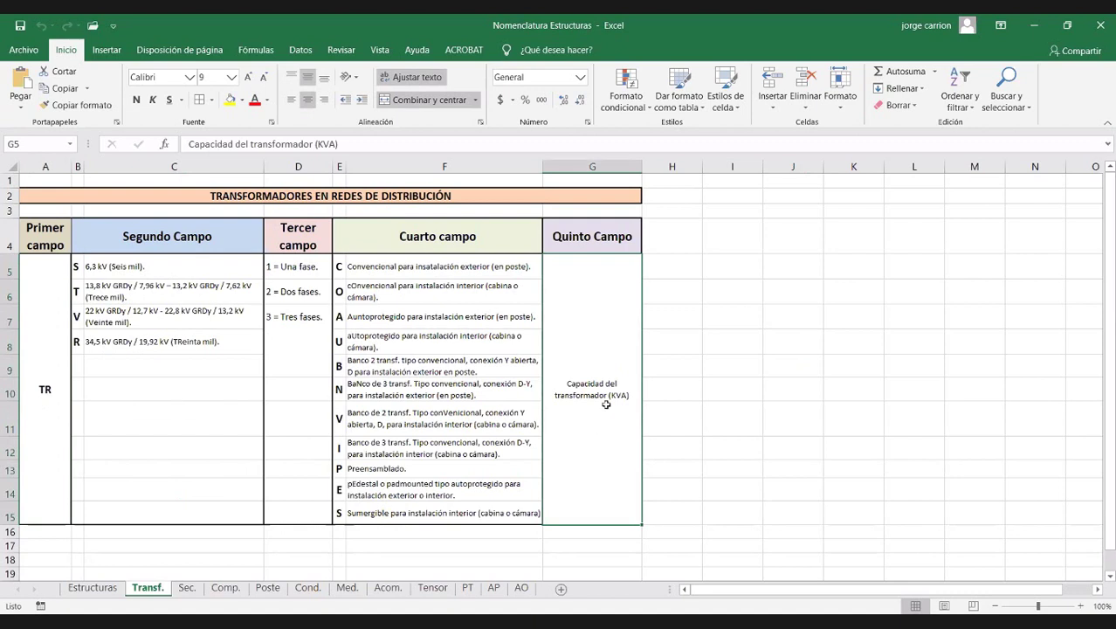
# Enter the example transformer code TRT-3A30 in cell I6 beside the transformer nomenclature table
pyautogui.click(730, 300)
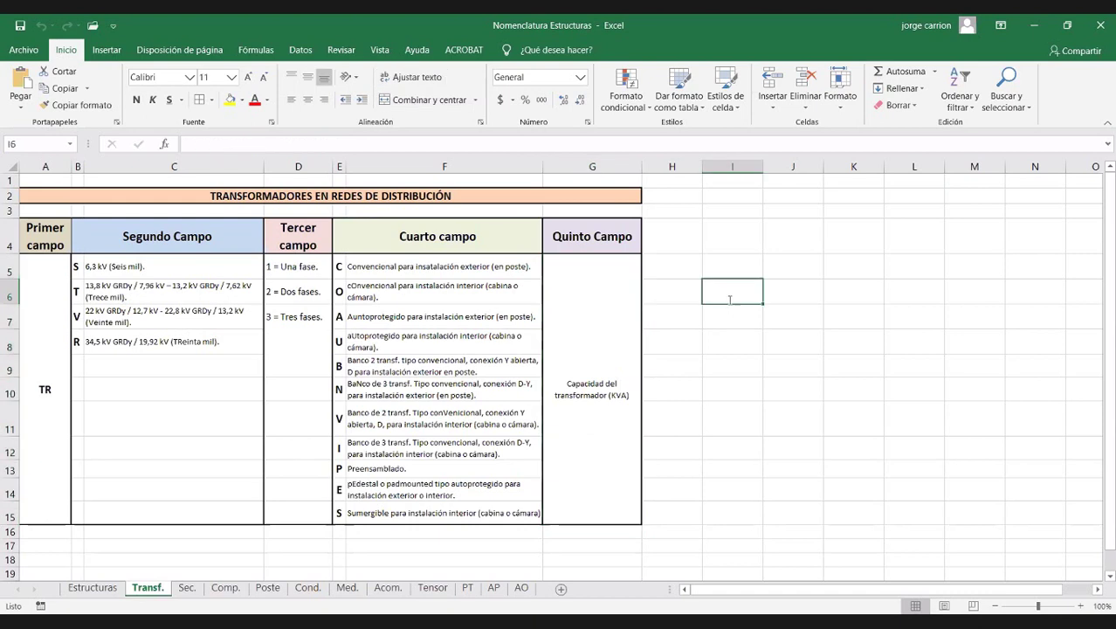
pyautogui.write('TR')
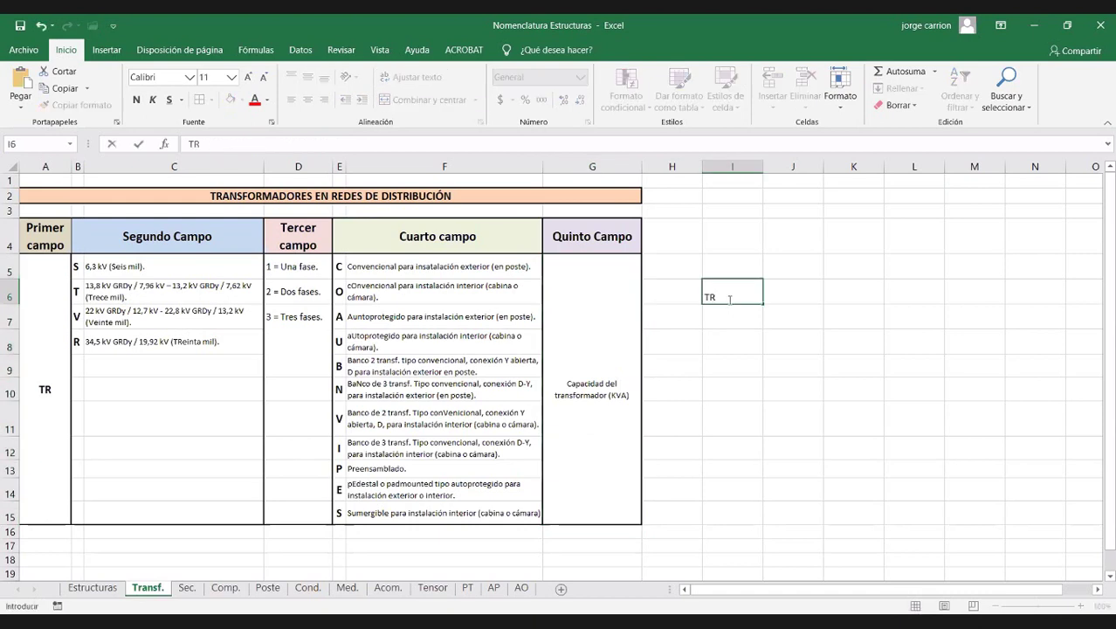
pyautogui.write('T')
pyautogui.write('-')
pyautogui.write('3')
pyautogui.write('A')
pyautogui.write('37')
pyautogui.press('BackSpace')
pyautogui.write('0KVA')
pyautogui.press('BackSpace')
pyautogui.press('BackSpace')
pyautogui.press('BackSpace')
pyautogui.click(751, 321)
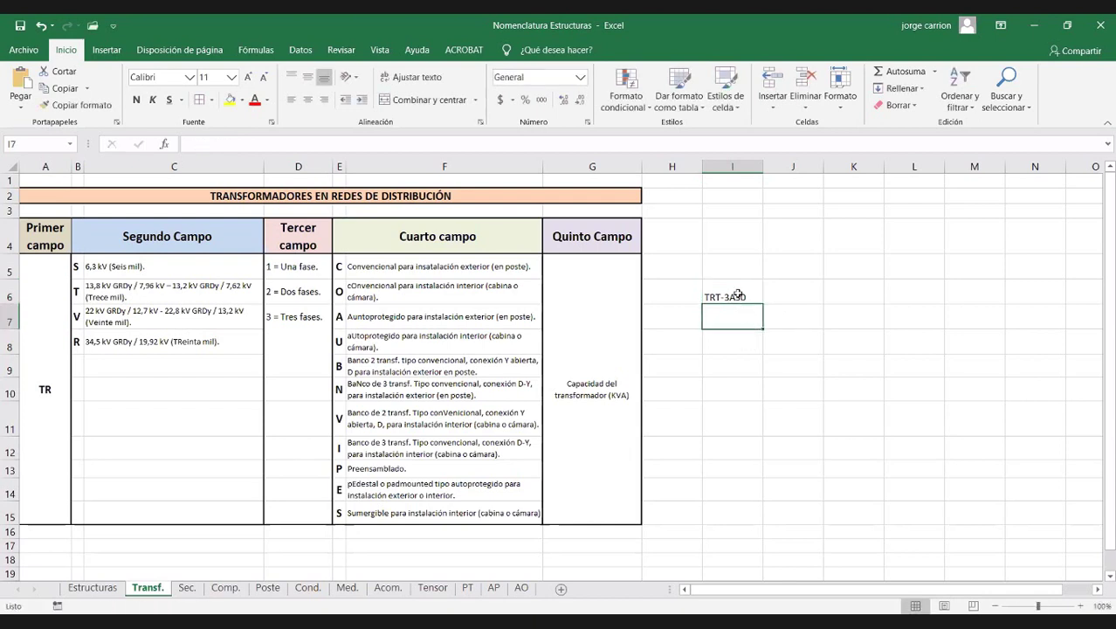
pyautogui.click(738, 296)
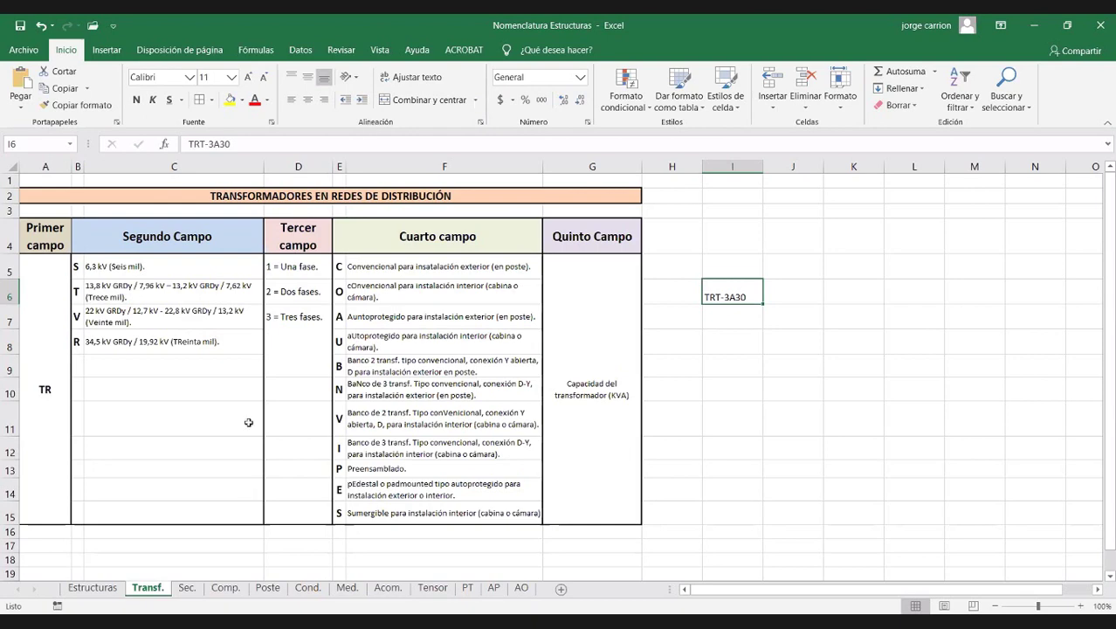
# Go to the Sec. sheet and examine the sectioning and protection nomenclature fields, from the first field to the additional fields
pyautogui.hotkey('ctrl', 'pagedown')
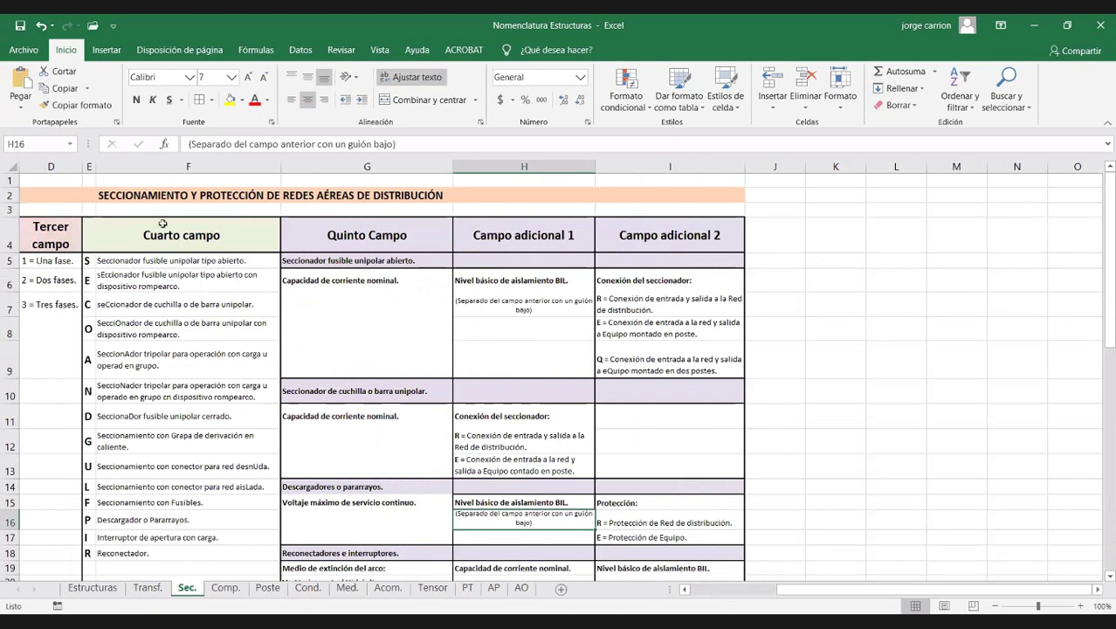
pyautogui.scroll(-1, 48, 220)
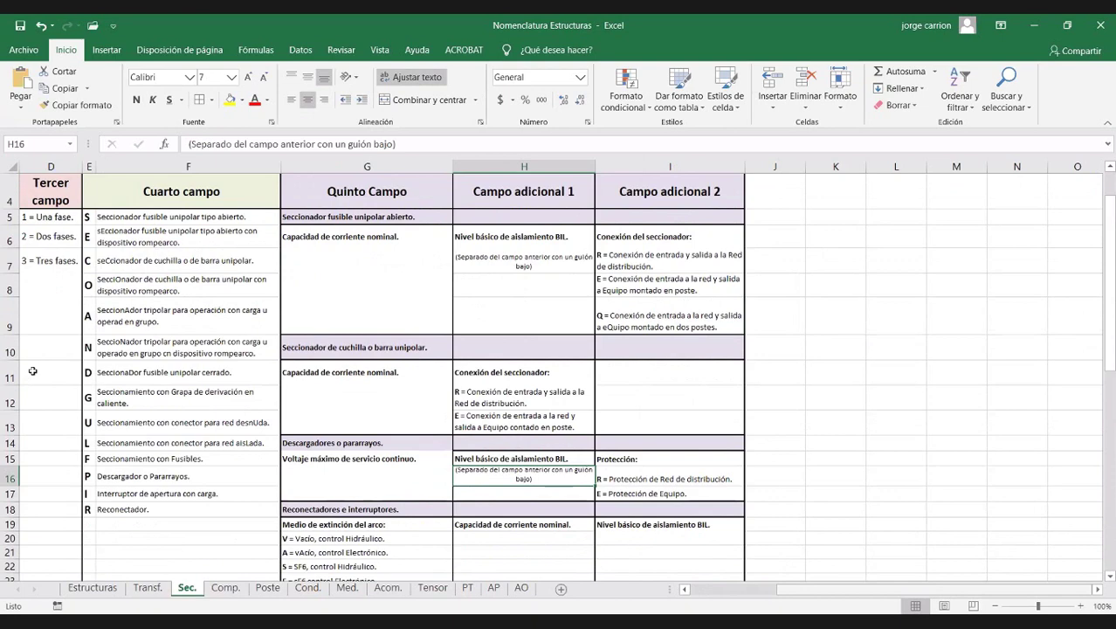
pyautogui.hscroll(-3, 40, 389)
pyautogui.scroll(-3, 39, 389)
pyautogui.scroll(3, 131, 393)
pyautogui.scroll(1, 185, 400)
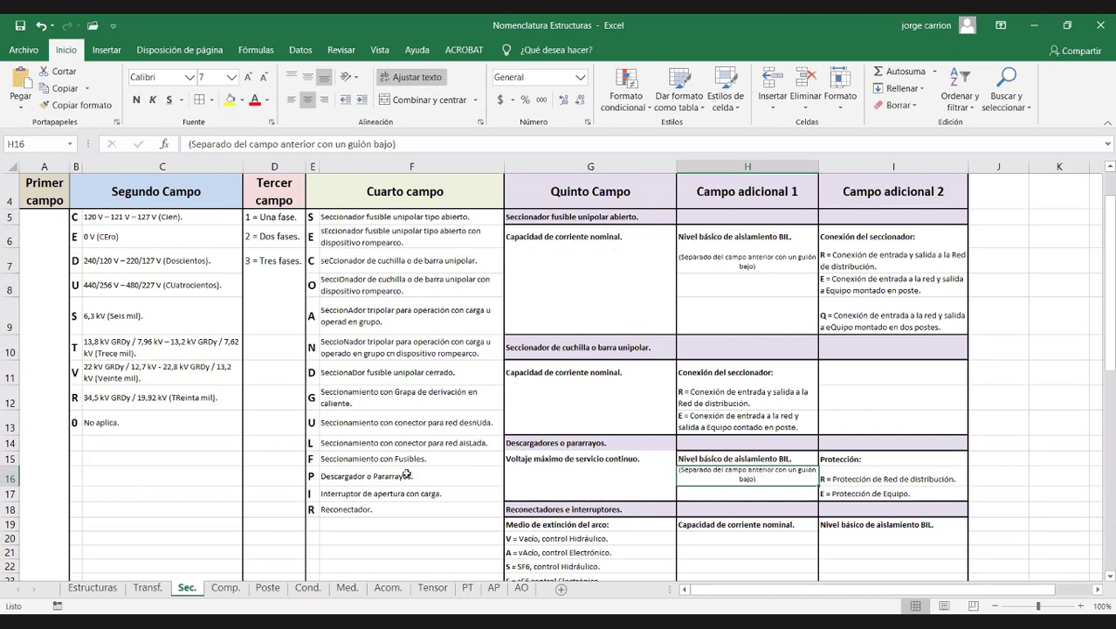
# Review the nomenclature tables on the Poste, Cond., Med., Acom., Tensor, PT, AP and AO sheets in turn
pyautogui.click(267, 587)
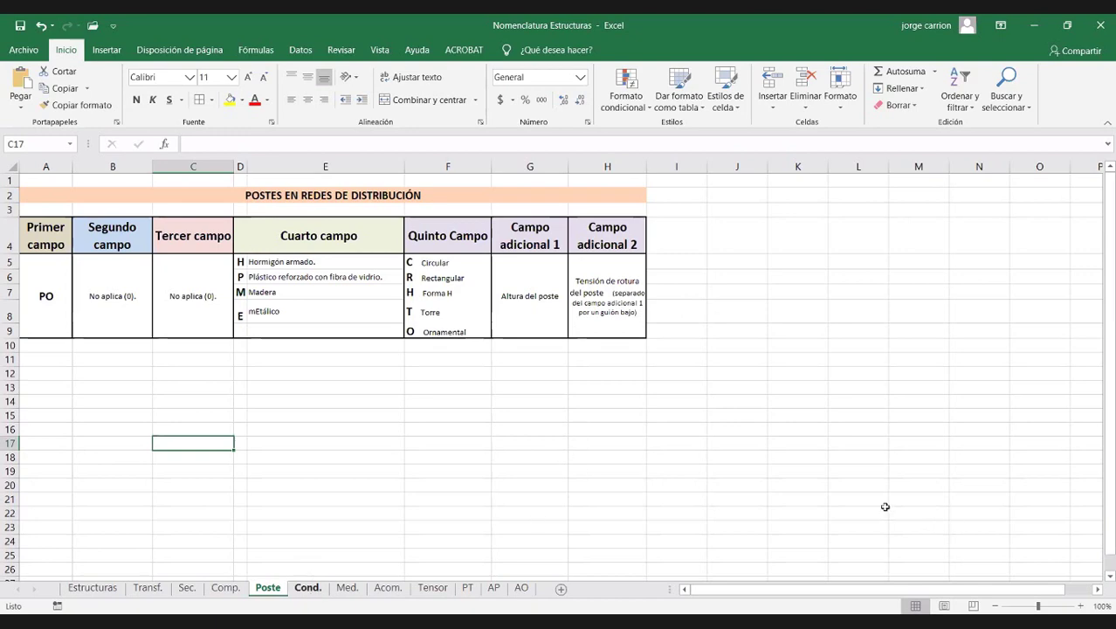
pyautogui.hotkey('ctrl', 'pagedown')
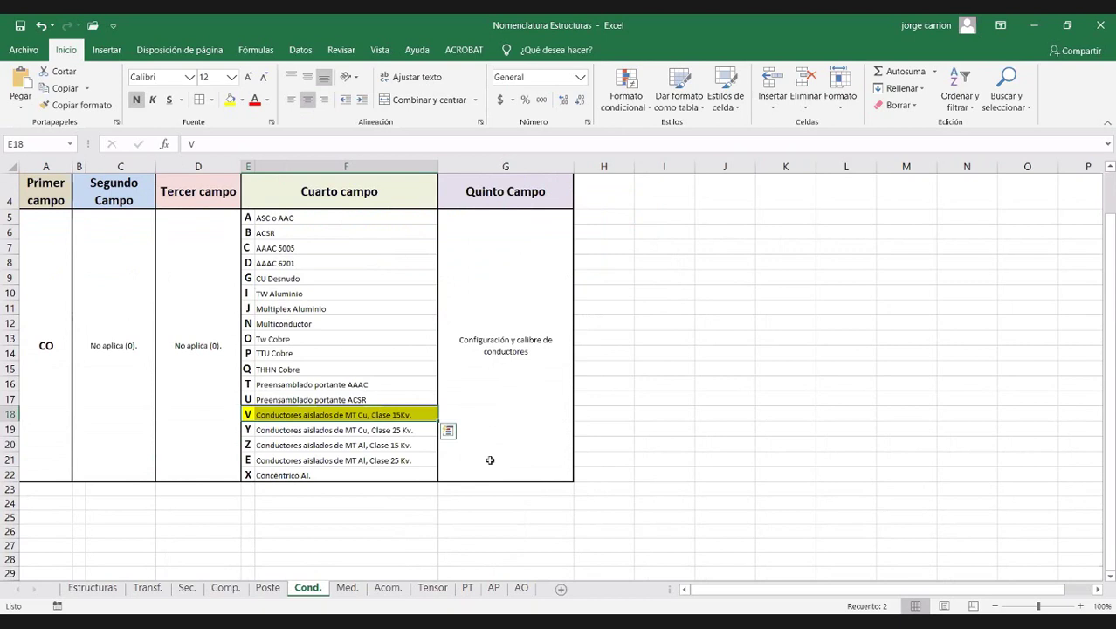
pyautogui.click(347, 587)
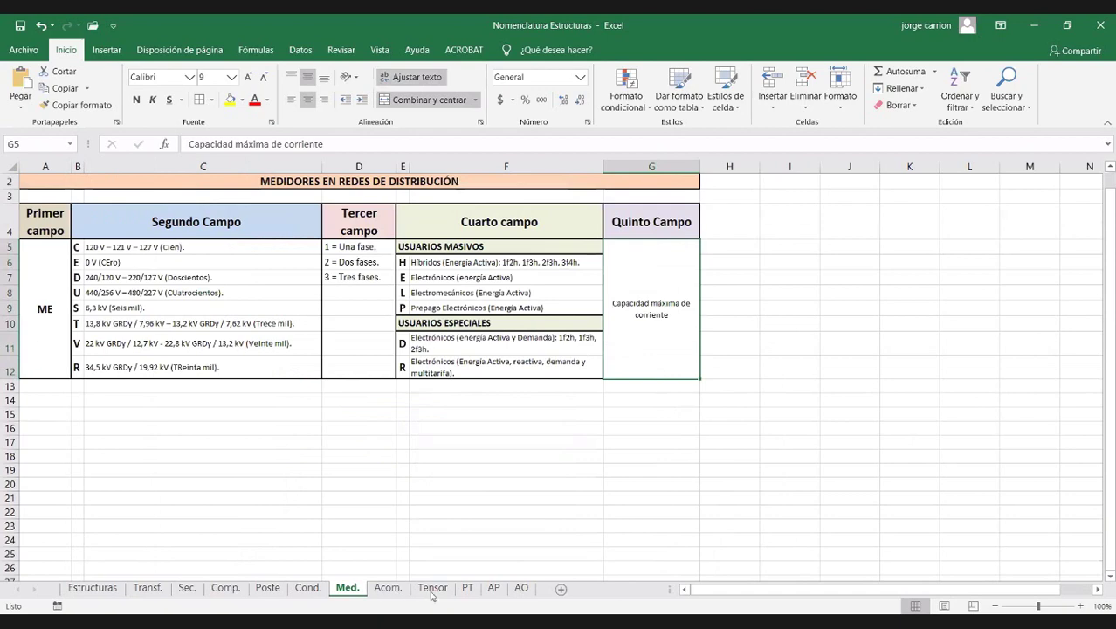
pyautogui.hotkey('ctrl', 'pagedown')
pyautogui.hotkey('ctrl', 'pagedown')
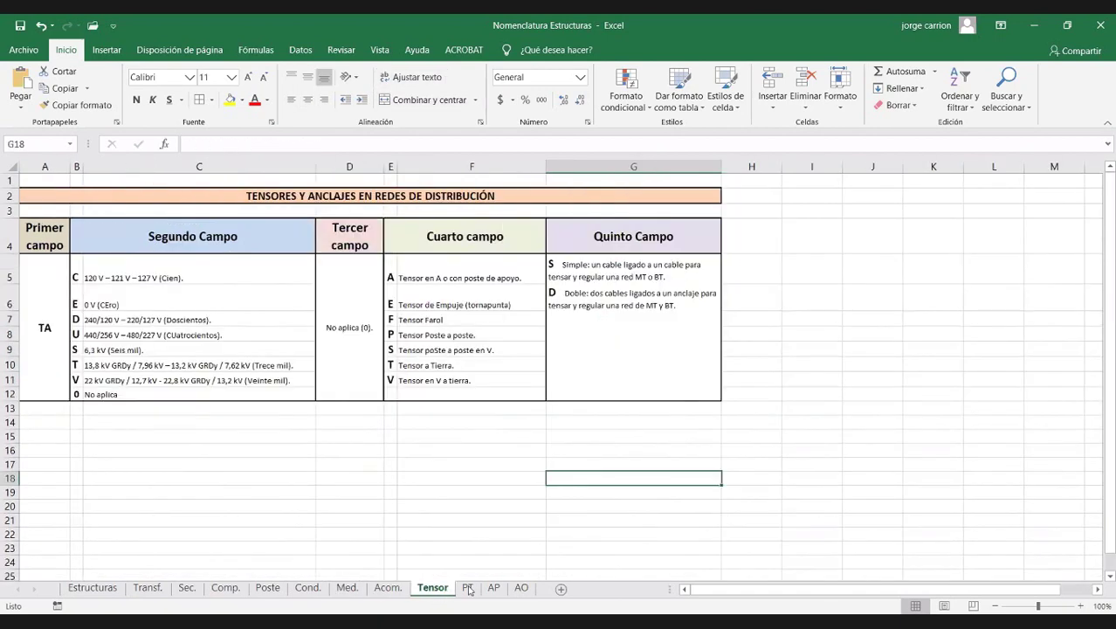
pyautogui.click(469, 589)
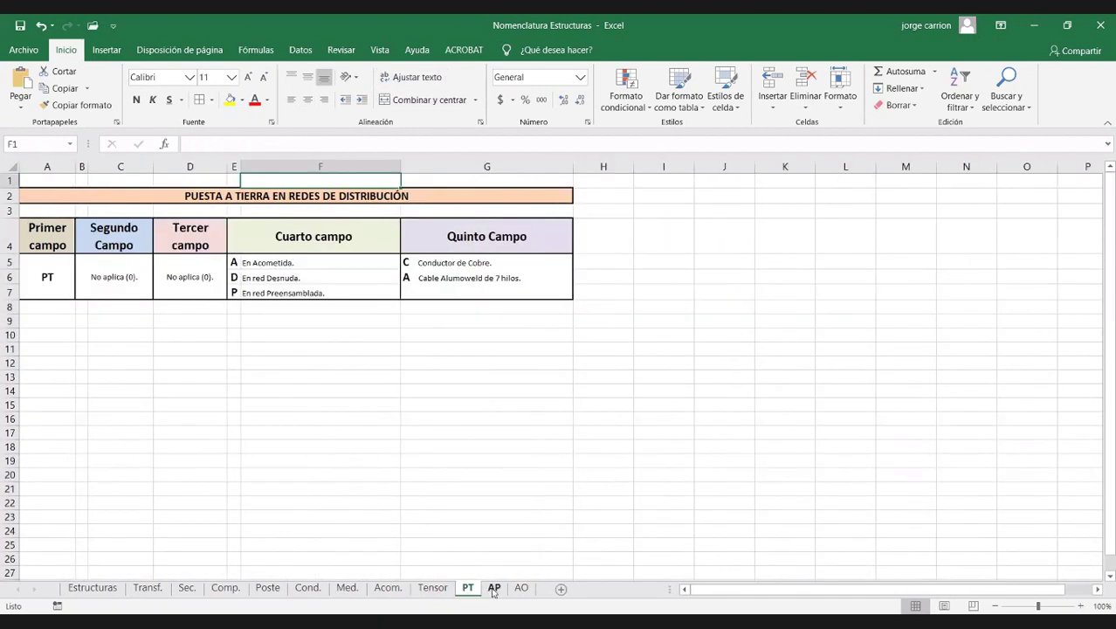
pyautogui.click(495, 590)
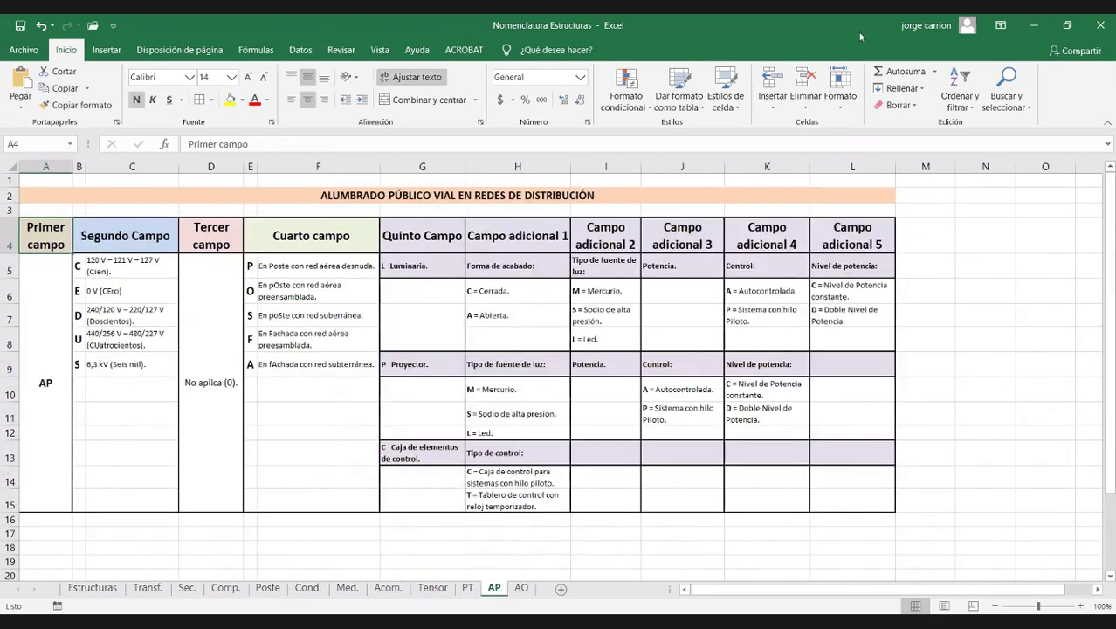
pyautogui.hotkey('ctrl', 'pagedown')
# Switch to Adobe Acrobat Pro and look through the opening of the three-phase MT structures PDF
pyautogui.hotkey('alt', 's')
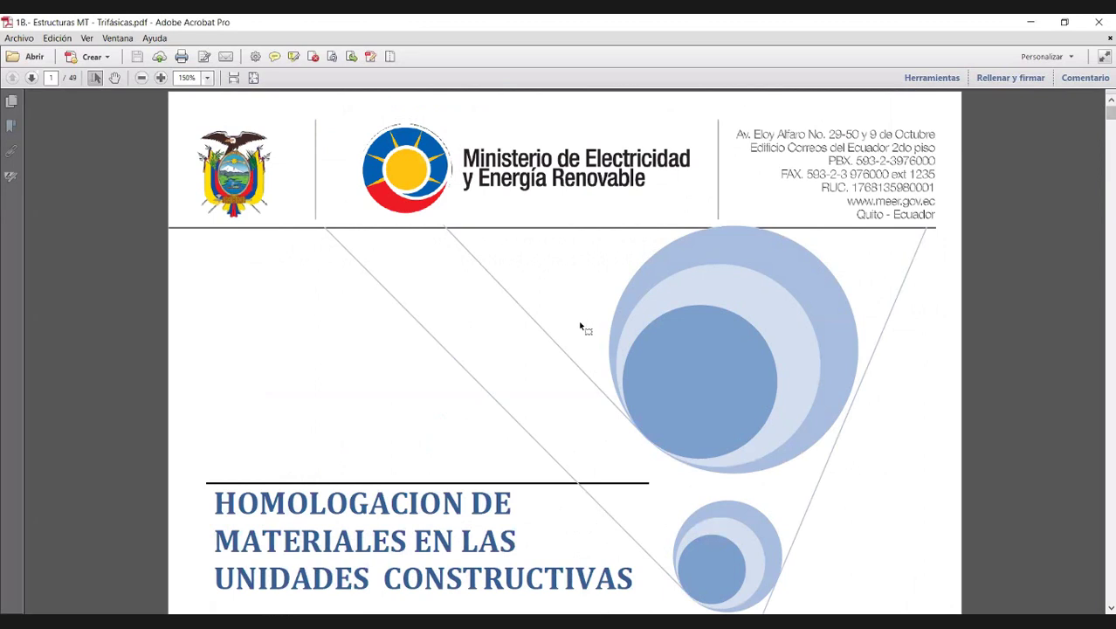
pyautogui.scroll(-5, 582, 325)
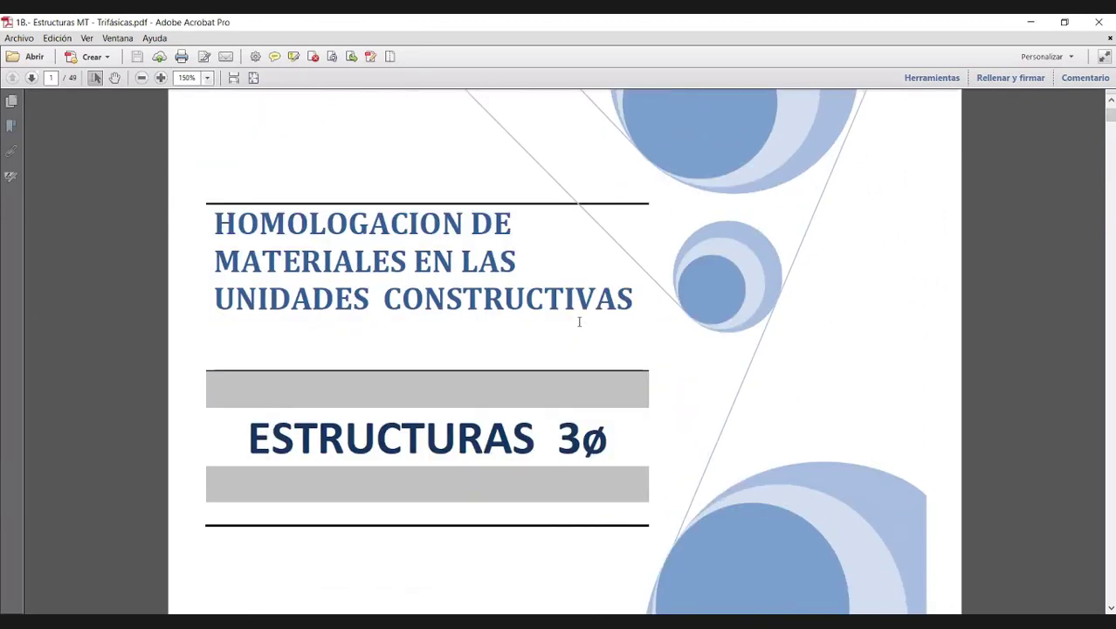